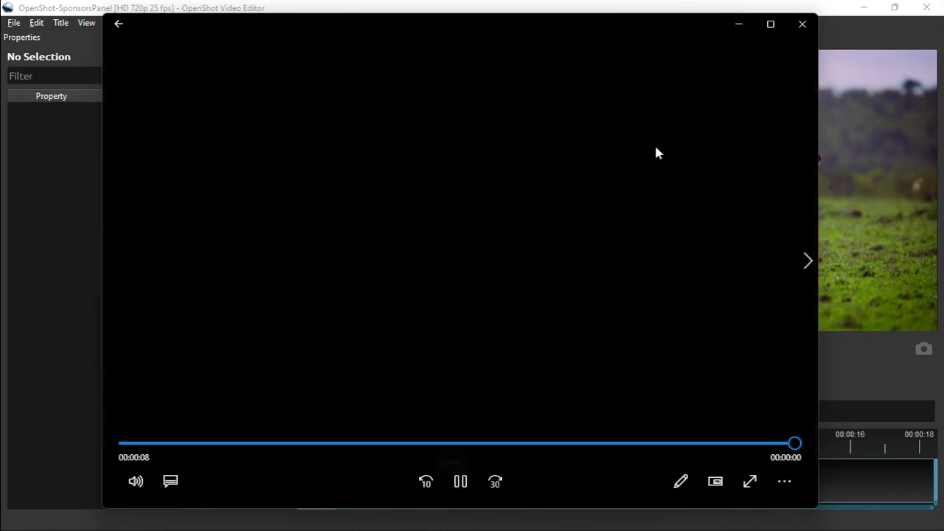
Minimize Windows Media Player after the finished lion clip plays to return to OpenShot.
{"action": "left_click", "coordinate": [738, 24]}
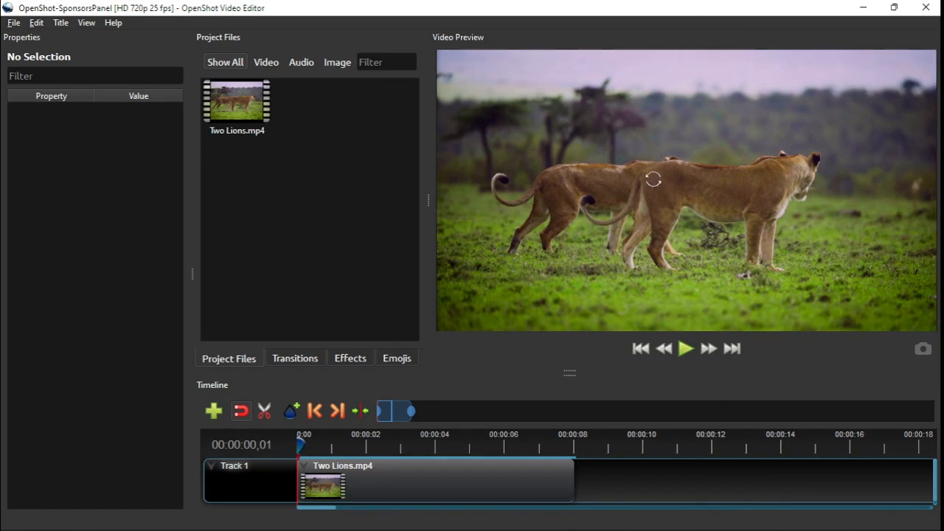
{"action": "left_click", "coordinate": [674, 516]}
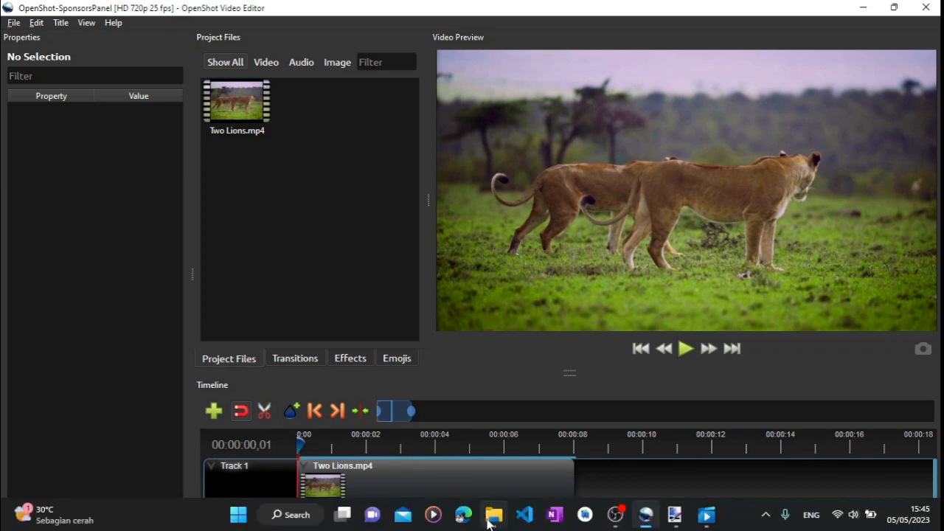
Import Sponsors Panel.png from the Materials folder into OpenShot's Project Files.
{"action": "left_click", "coordinate": [493, 520]}
{"action": "left_click_drag", "start_coordinate": [392, 298], "coordinate": [332, 133]}
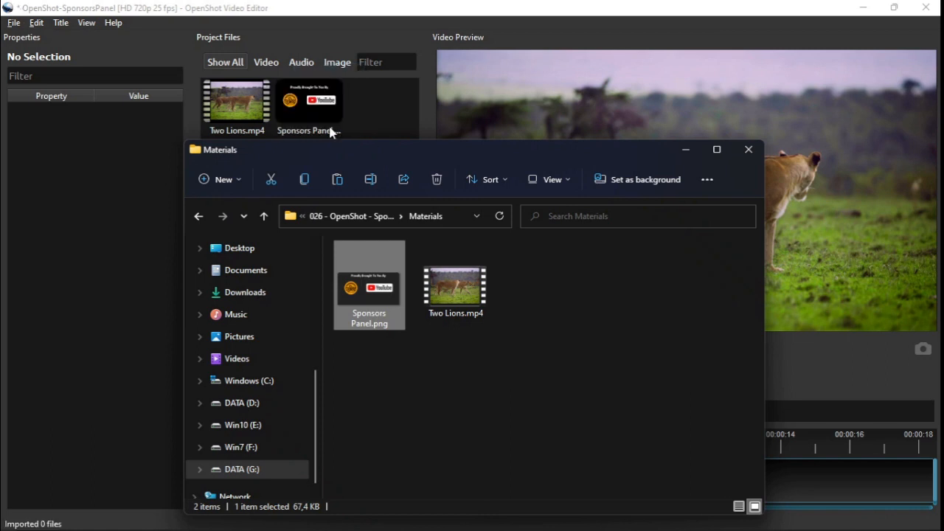
{"action": "left_click", "coordinate": [686, 150]}
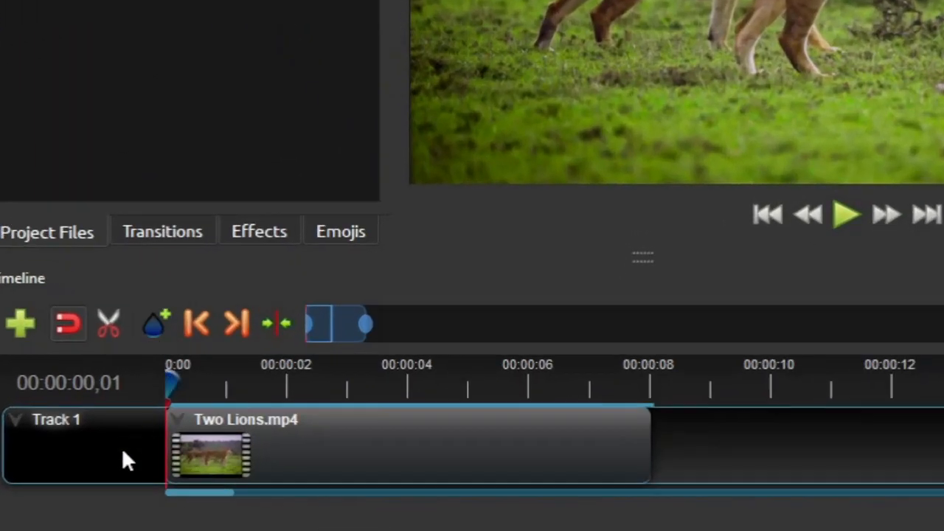
{"action": "right_click", "coordinate": [259, 478]}
Add Track 2 above Track 1 and place Sponsors Panel.png on it over Two Lions.mp4.
{"action": "left_click", "coordinate": [180, 321]}
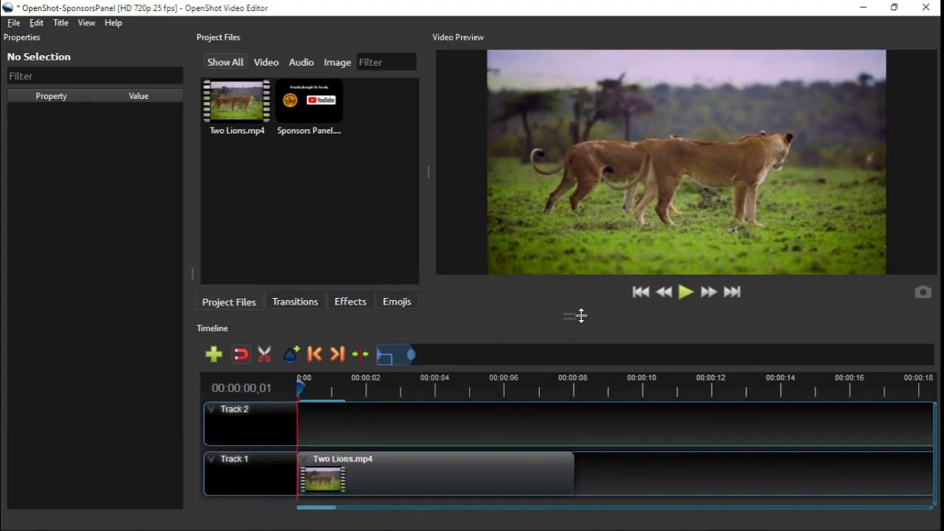
{"action": "left_click_drag", "start_coordinate": [581, 316], "coordinate": [580, 317]}
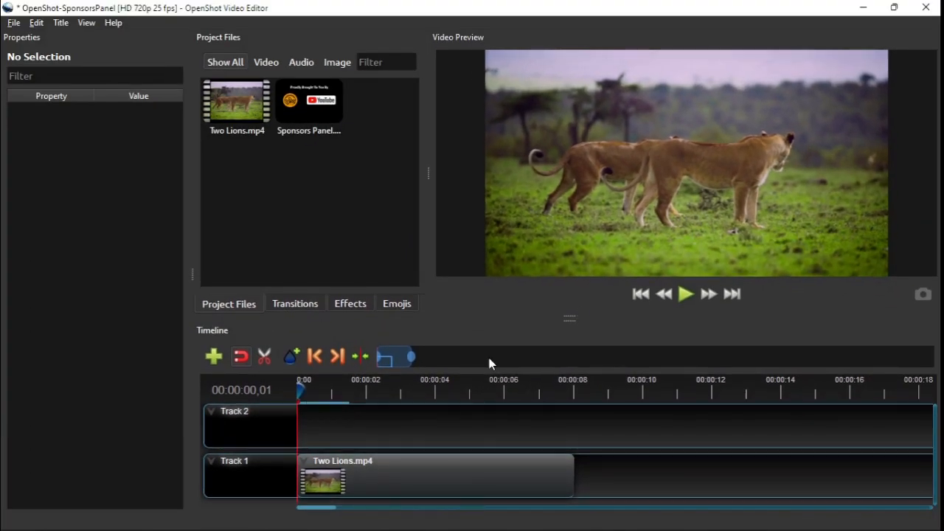
{"action": "left_click_drag", "start_coordinate": [318, 125], "coordinate": [410, 423]}
{"action": "left_click", "coordinate": [353, 390]}
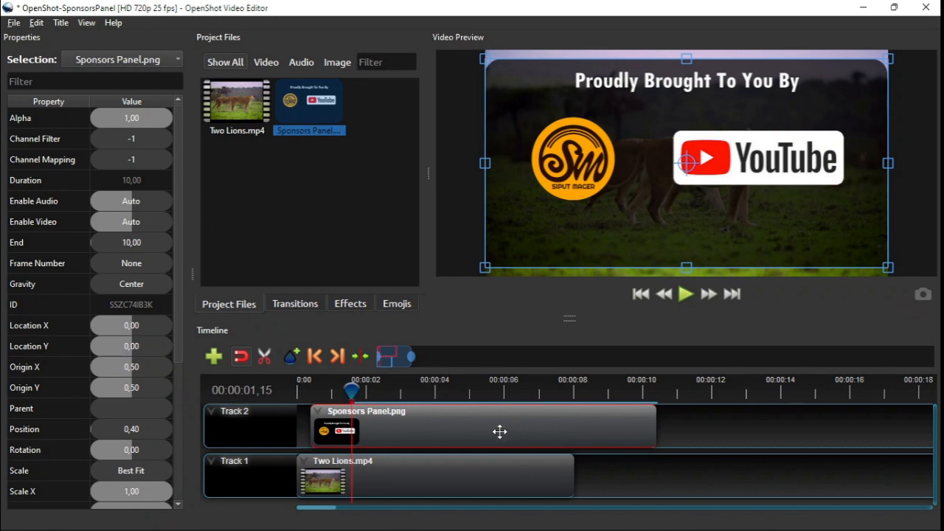
At the clip start, scale the Sponsors Panel overlay down to about 79% and reposition it.
{"action": "left_click", "coordinate": [315, 356]}
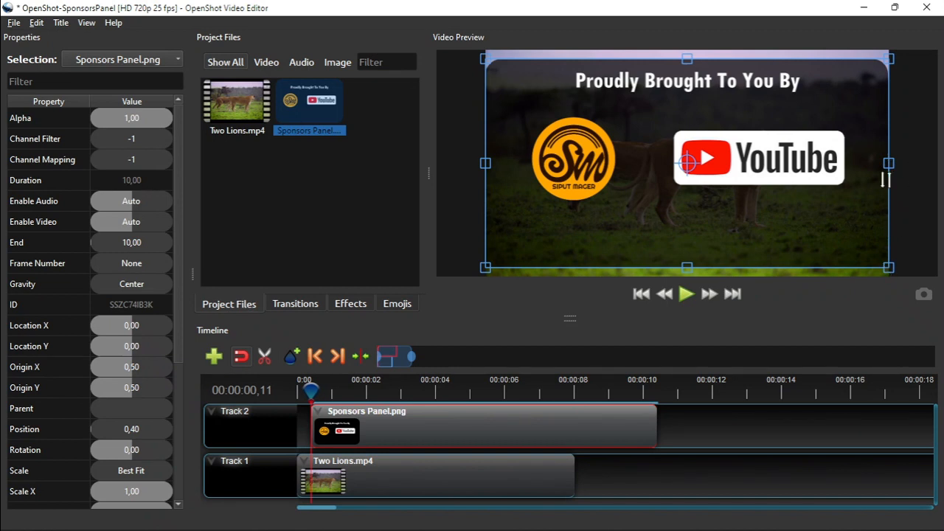
{"action": "left_click_drag", "start_coordinate": [888, 162], "coordinate": [844, 173]}
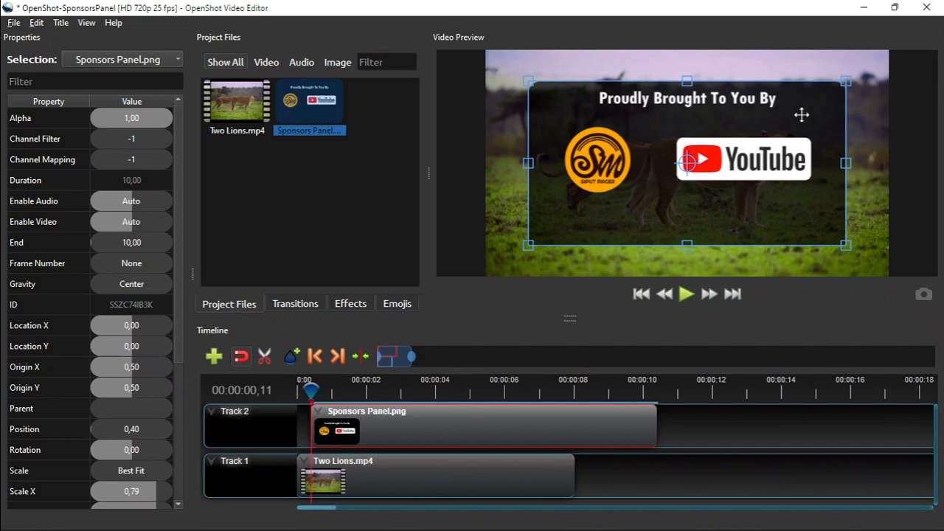
{"action": "left_click_drag", "start_coordinate": [652, 128], "coordinate": [936, 162]}
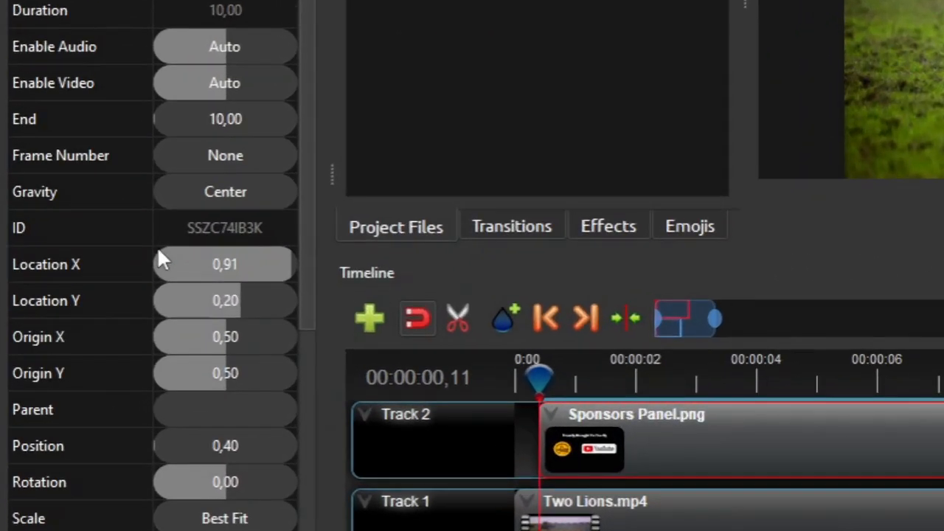
Drag the Sponsors Panel down so it sits just below the bottom of the frame.
{"action": "left_click", "coordinate": [242, 266]}
{"action": "left_click", "coordinate": [245, 303]}
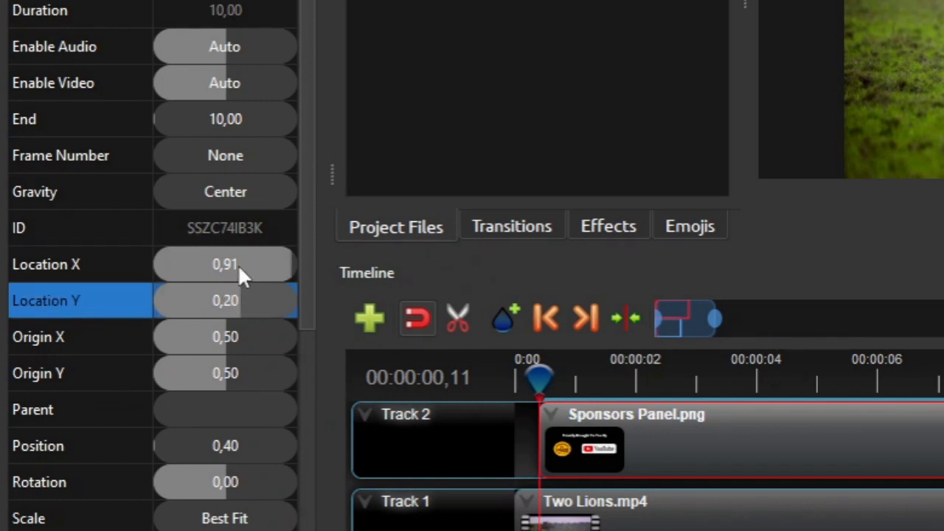
{"action": "double_click", "coordinate": [243, 265]}
{"action": "left_click", "coordinate": [236, 304]}
{"action": "double_click", "coordinate": [234, 303]}
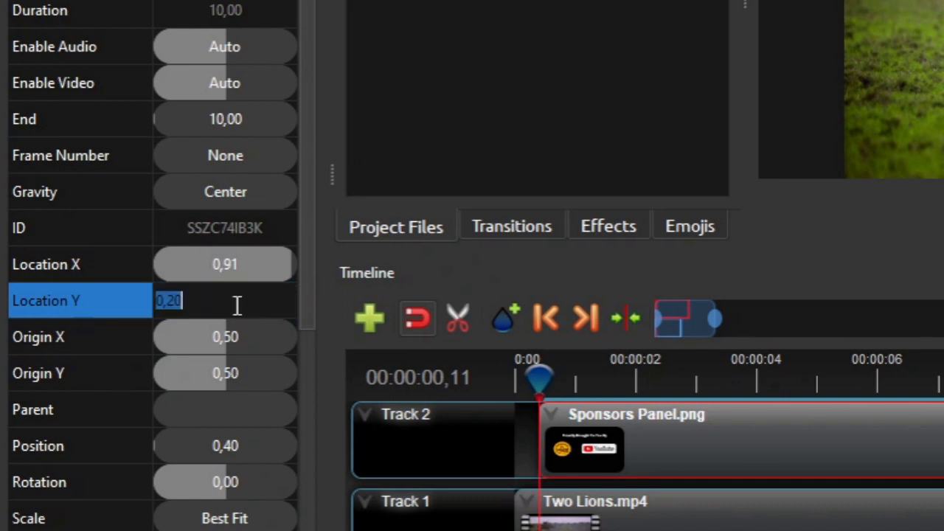
{"action": "left_click", "coordinate": [245, 266]}
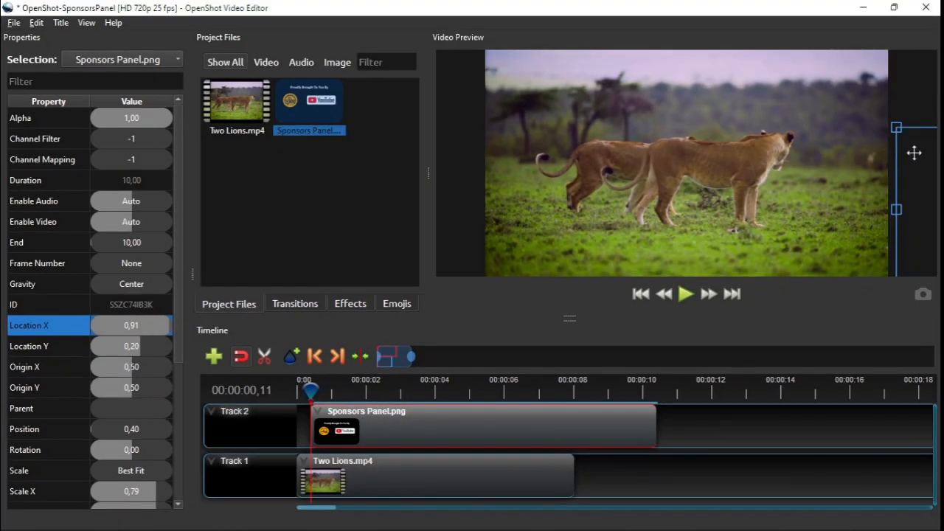
{"action": "left_click_drag", "start_coordinate": [914, 152], "coordinate": [551, 312]}
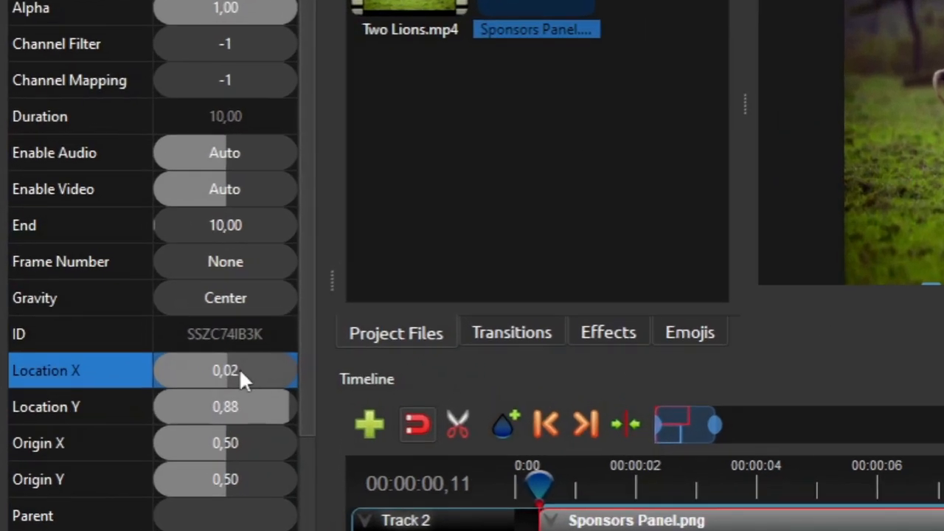
Set Location X to 0 to centre the panel horizontally, then nudge the playhead.
{"action": "double_click", "coordinate": [241, 372]}
{"action": "type", "text": "0"}
{"action": "key", "text": "Return"}
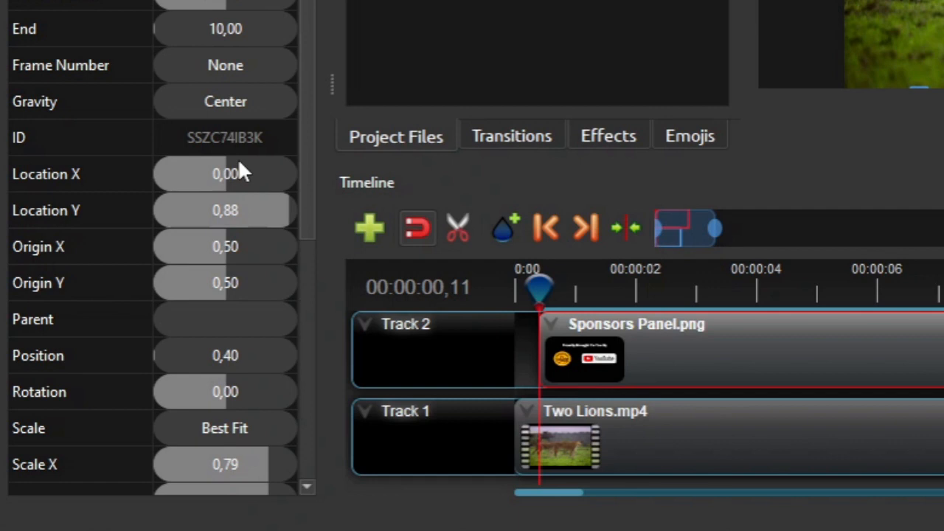
{"action": "left_click", "coordinate": [574, 297]}
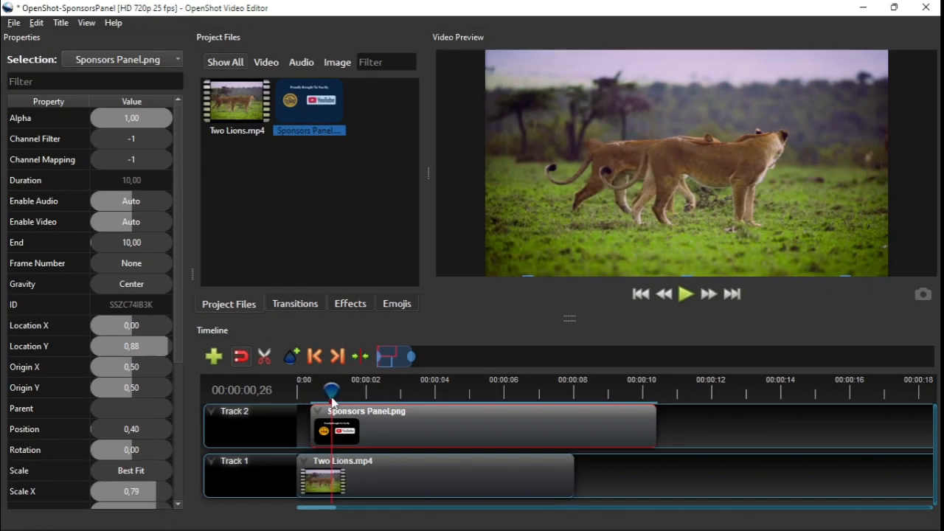
{"action": "key", "text": "Left"}
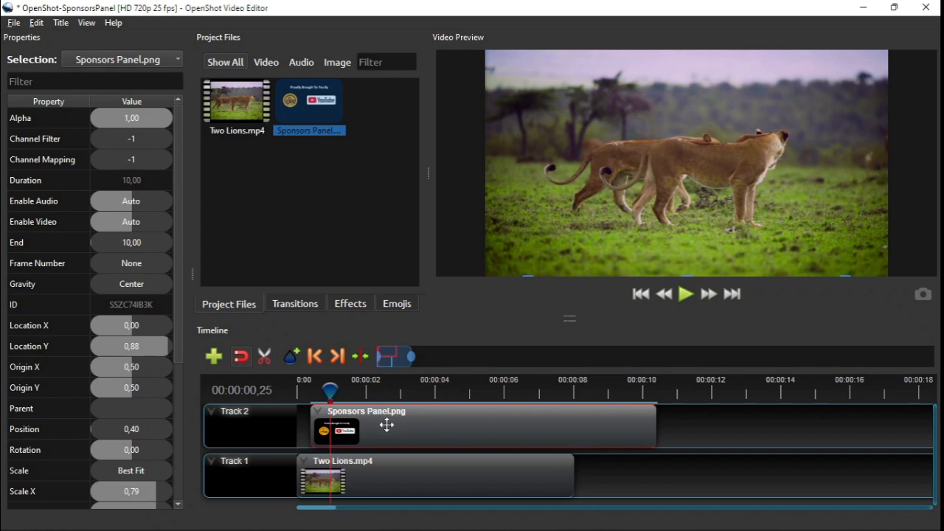
Shift the Sponsors Panel clip on Track 2 to start at about 0.96 seconds.
{"action": "mouse_move", "coordinate": [389, 426]}
{"action": "left_mouse_down"}
{"action": "mouse_move", "coordinate": [436, 428]}
{"action": "mouse_move", "coordinate": [405, 428]}
{"action": "left_mouse_up"}
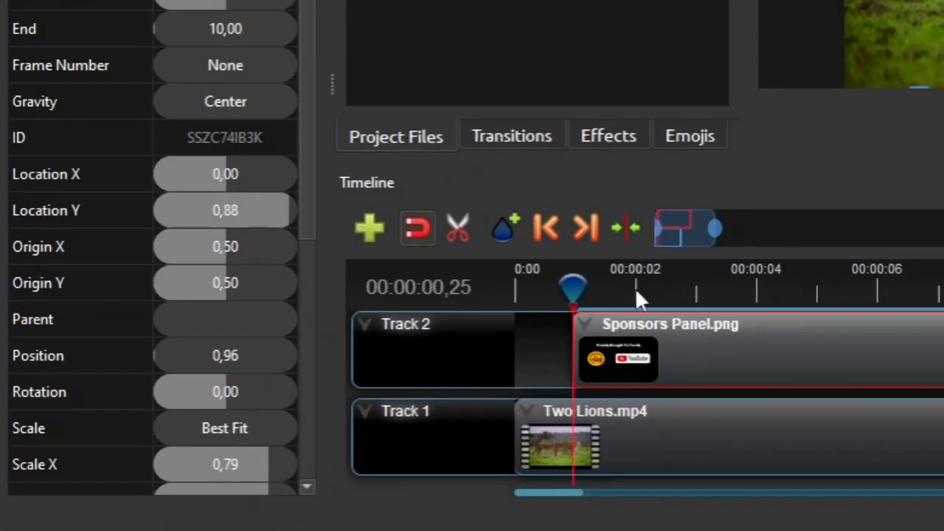
{"action": "left_click", "coordinate": [635, 290]}
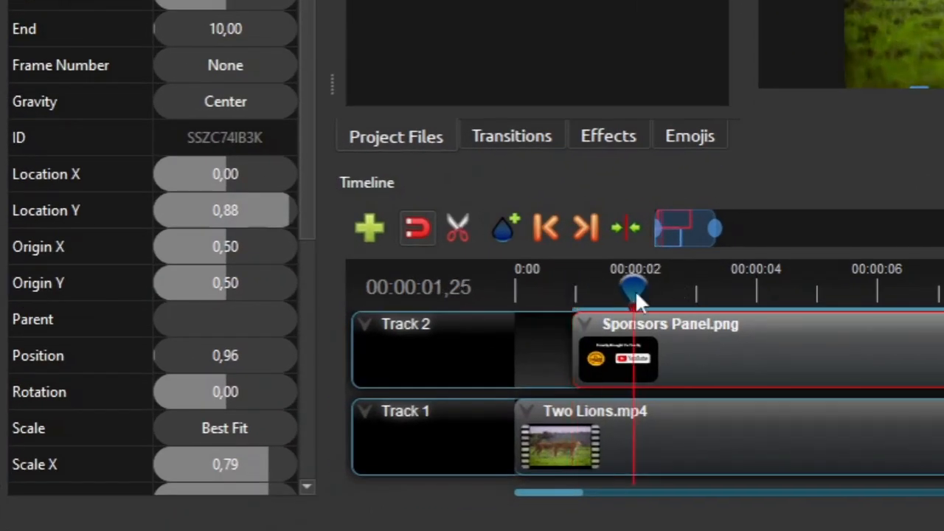
At 00:00:01,25, keyframe Location Y to 0,30 so the panel rises into frame.
{"action": "left_click", "coordinate": [210, 214]}
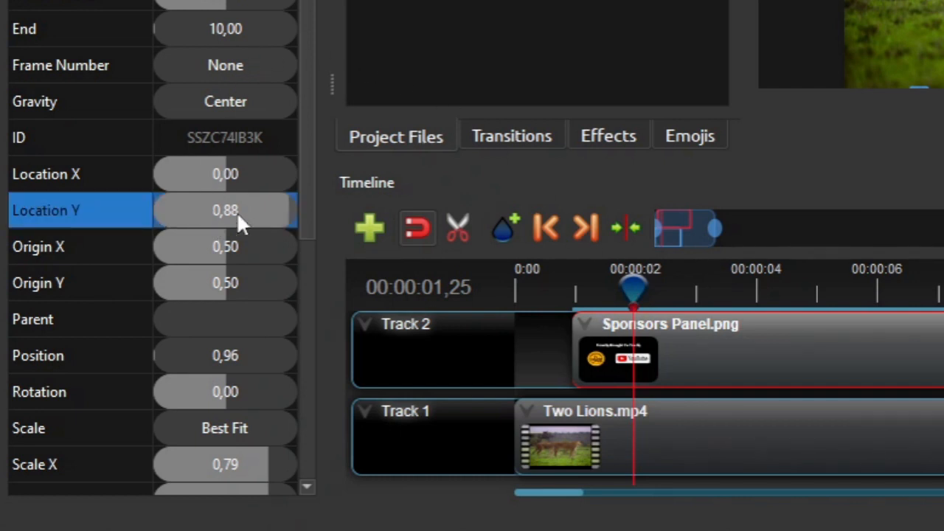
{"action": "double_click", "coordinate": [236, 212]}
{"action": "type", "text": "0,3"}
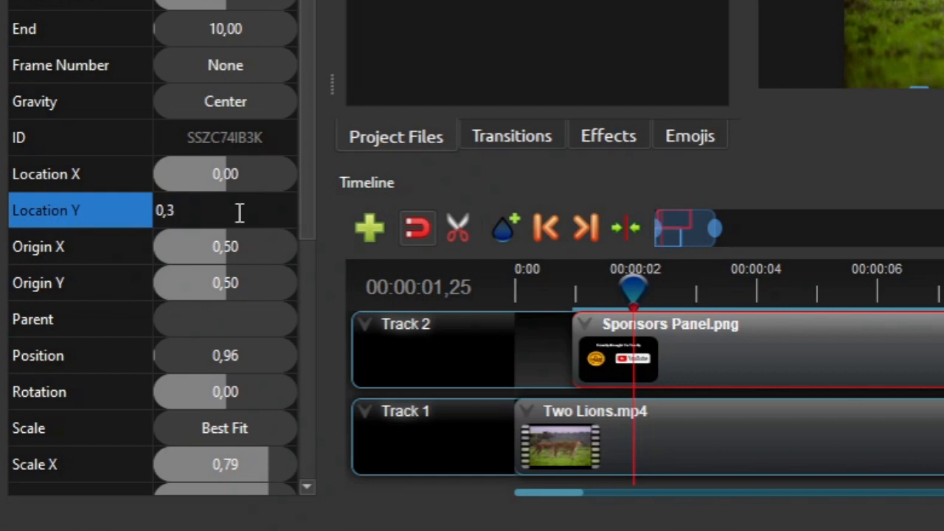
{"action": "key", "text": "Return"}
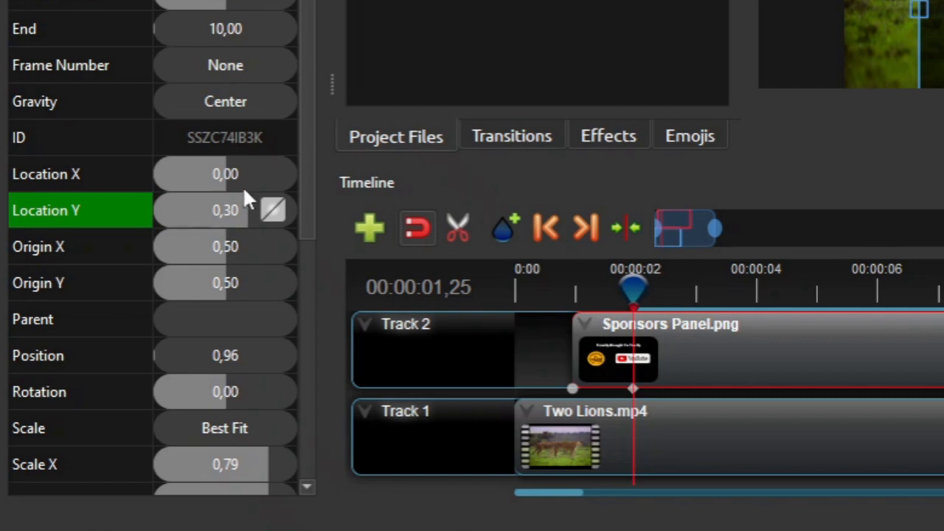
Give the Location Y keyframe a Bezier Ease Out curve and return near the start.
{"action": "right_click", "coordinate": [281, 207]}
{"action": "mouse_move", "coordinate": [295, 220]}
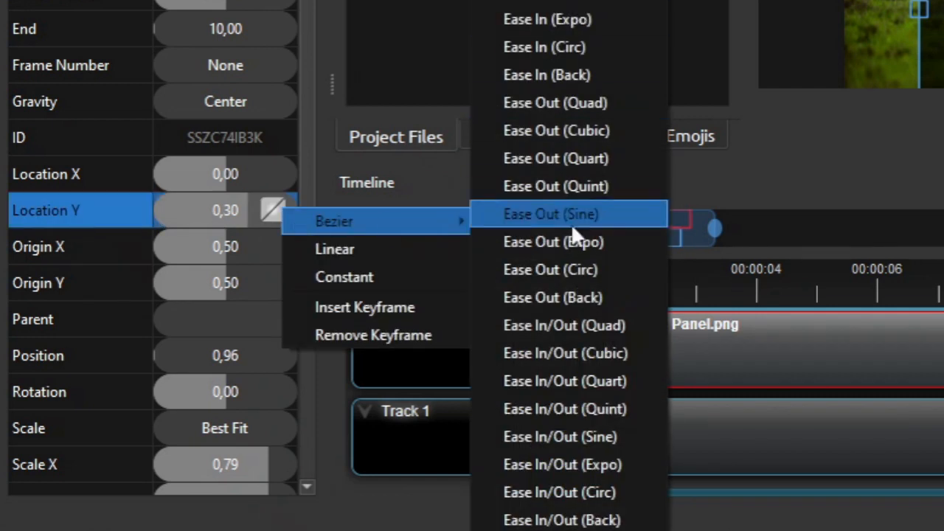
{"action": "left_click", "coordinate": [590, 102]}
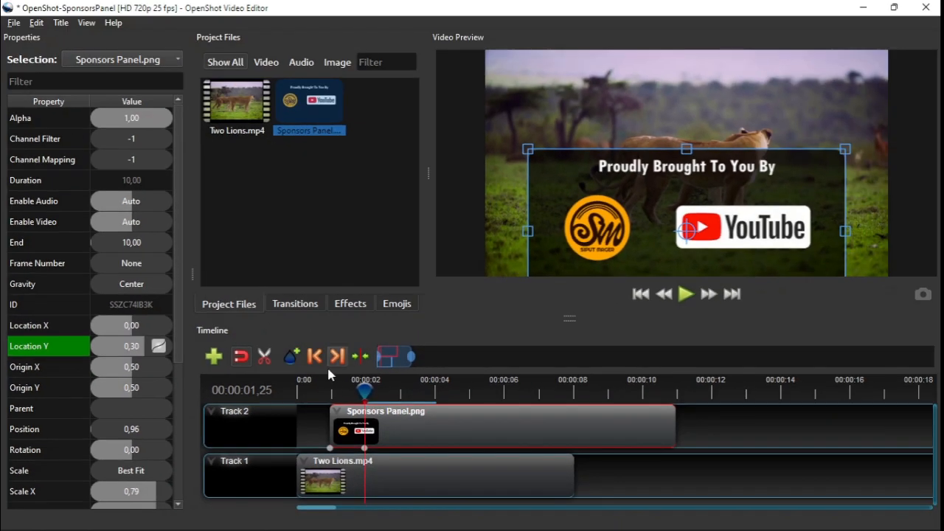
{"action": "left_click", "coordinate": [361, 361]}
Play back the panel's slide-up, pause, and move the playhead to 00:00:04,25.
{"action": "left_click", "coordinate": [683, 294]}
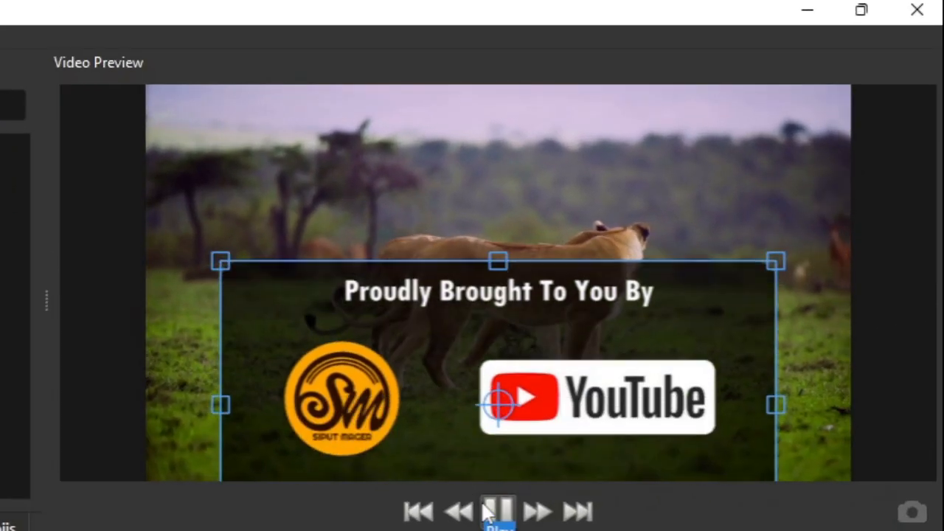
{"action": "left_click", "coordinate": [494, 516]}
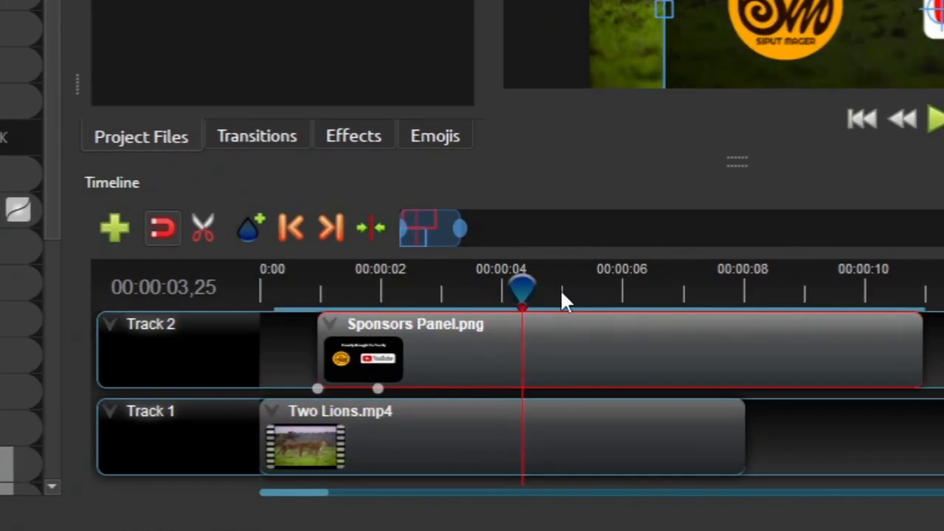
{"action": "left_click", "coordinate": [562, 295]}
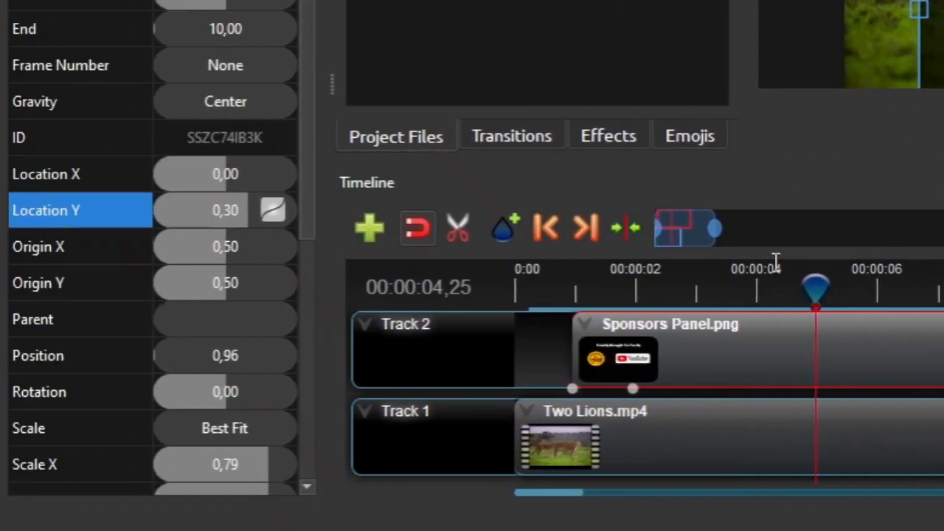
Insert a Location Y hold keyframe at 00:00:04,25 and trim the panel clip to end at 00:00:05,25.
{"action": "right_click", "coordinate": [231, 212]}
{"action": "left_click", "coordinate": [308, 305]}
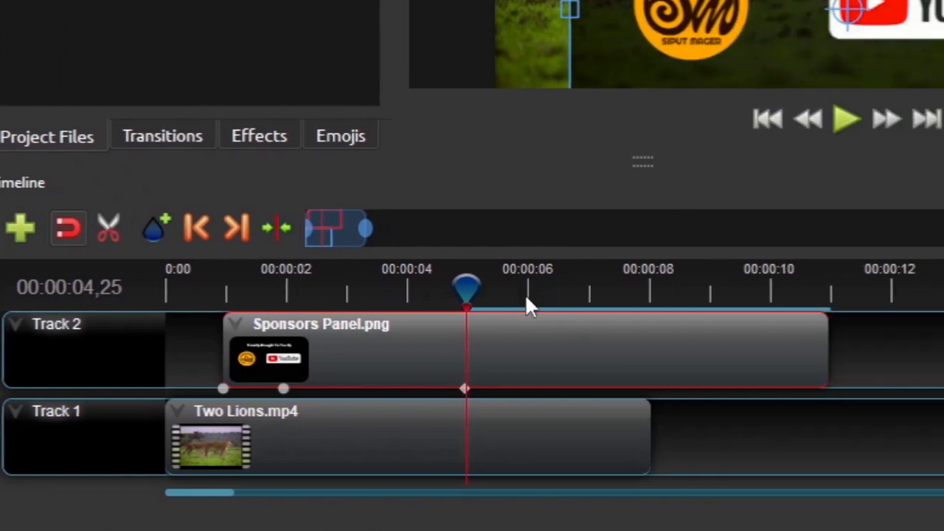
{"action": "left_click", "coordinate": [527, 295]}
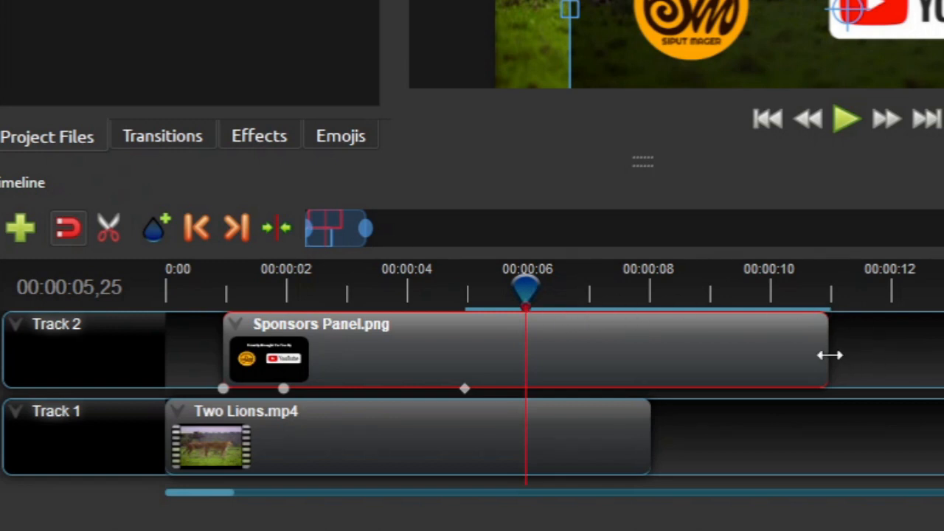
{"action": "left_click_drag", "start_coordinate": [830, 355], "coordinate": [528, 343]}
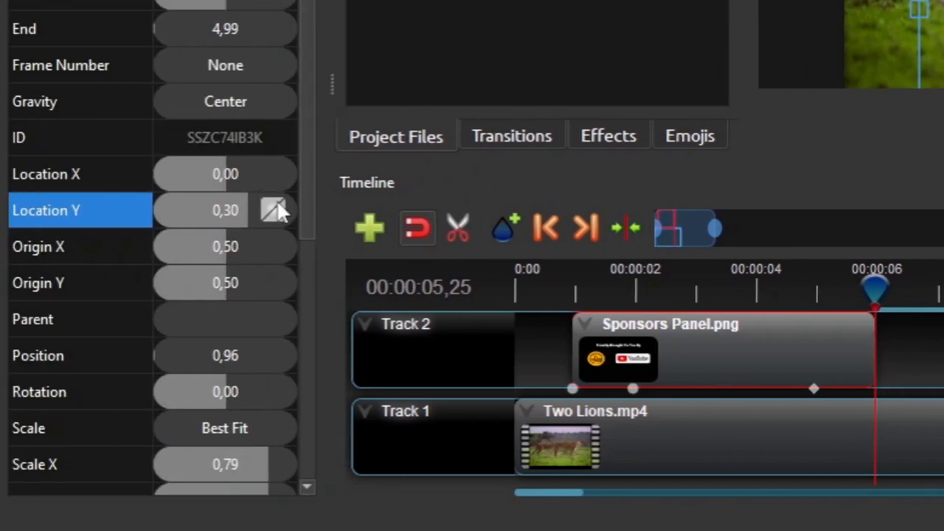
Keyframe Location Y to 0,90 at 00:00:05,25 with a Bezier Ease In curve, then jump to start.
{"action": "double_click", "coordinate": [236, 223]}
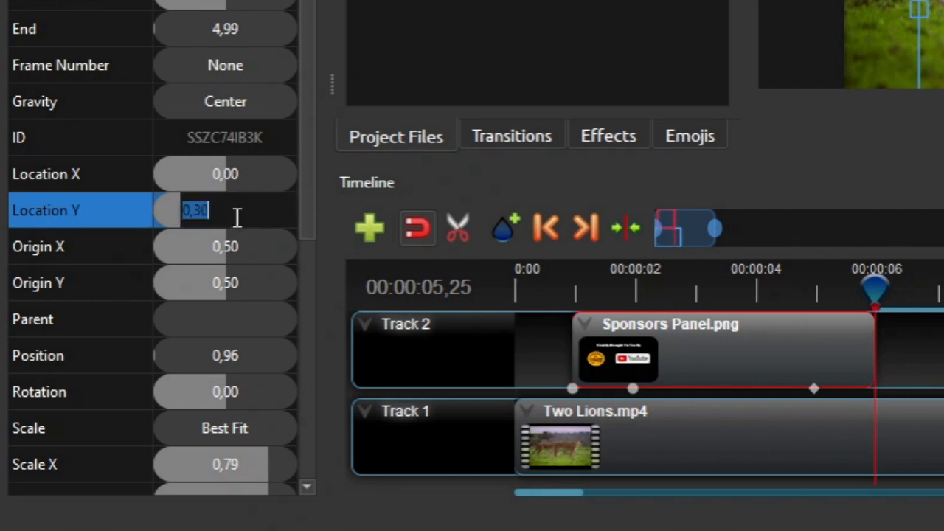
{"action": "type", "text": "0,9"}
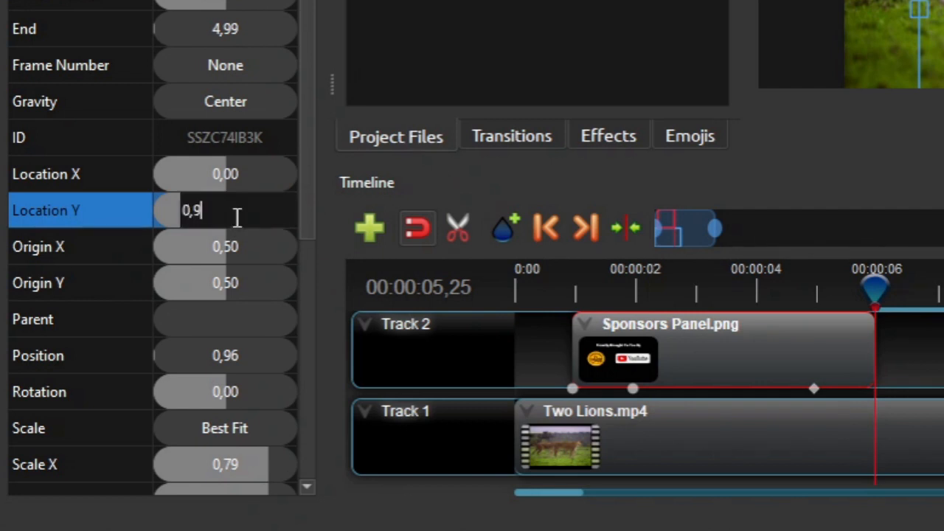
{"action": "key", "text": "Return"}
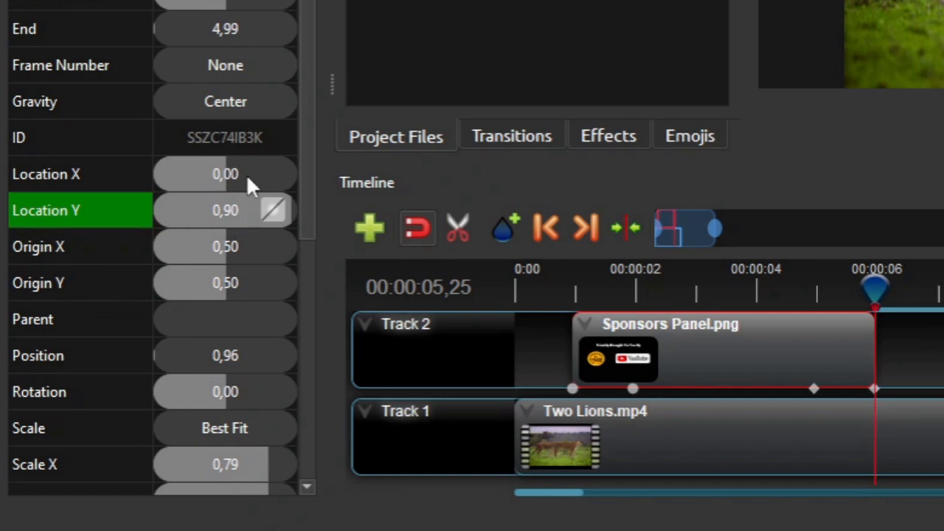
{"action": "right_click", "coordinate": [280, 225]}
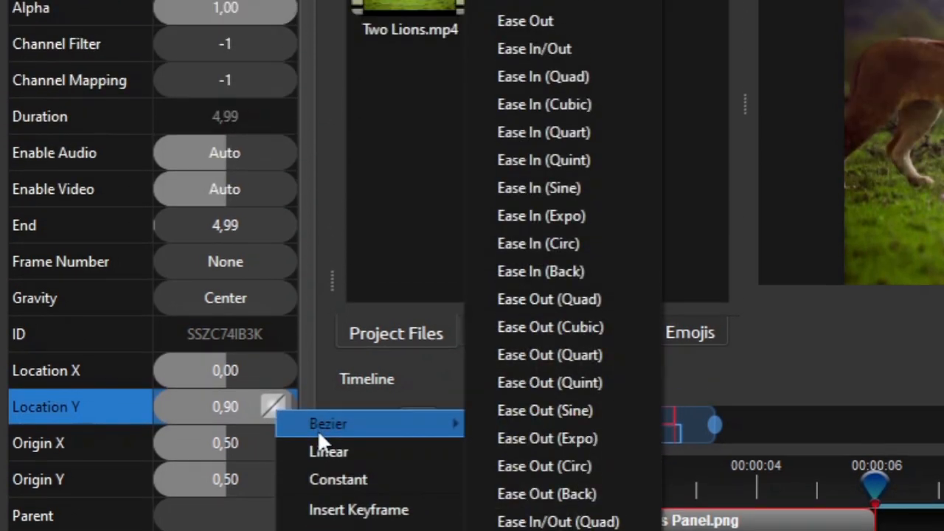
{"action": "left_click", "coordinate": [584, 222]}
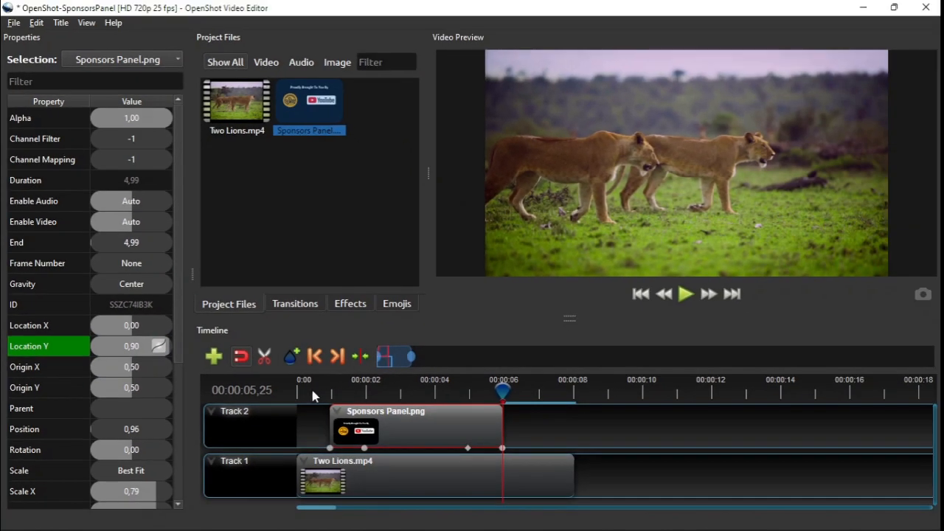
{"action": "left_click", "coordinate": [352, 367]}
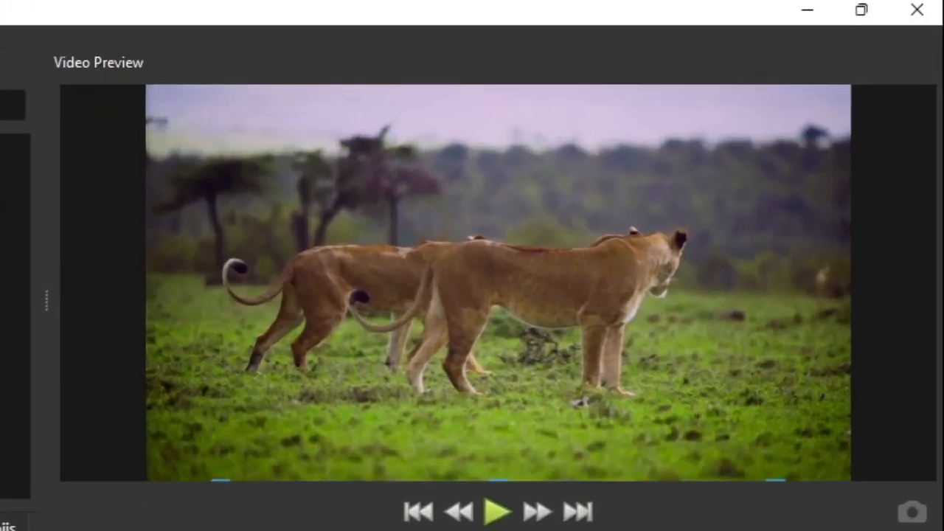
{"action": "left_click", "coordinate": [498, 513]}
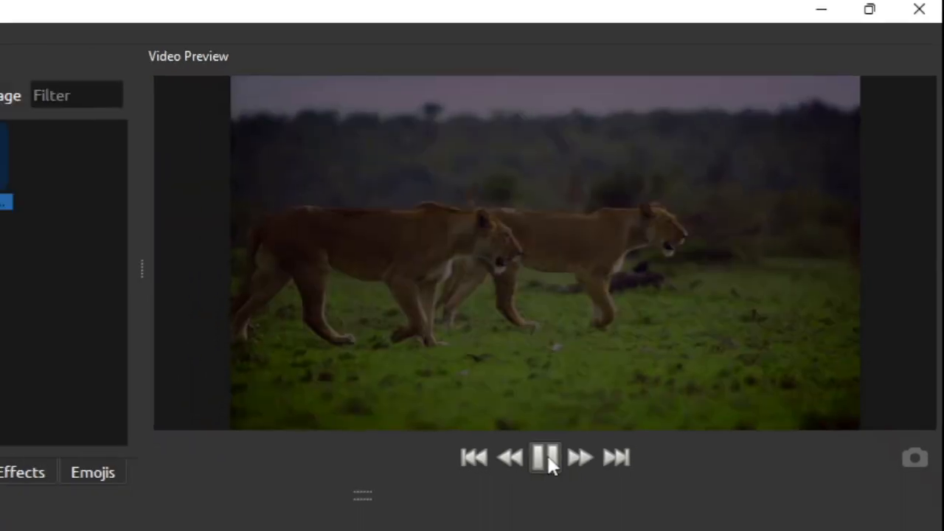
{"action": "left_click", "coordinate": [547, 460]}
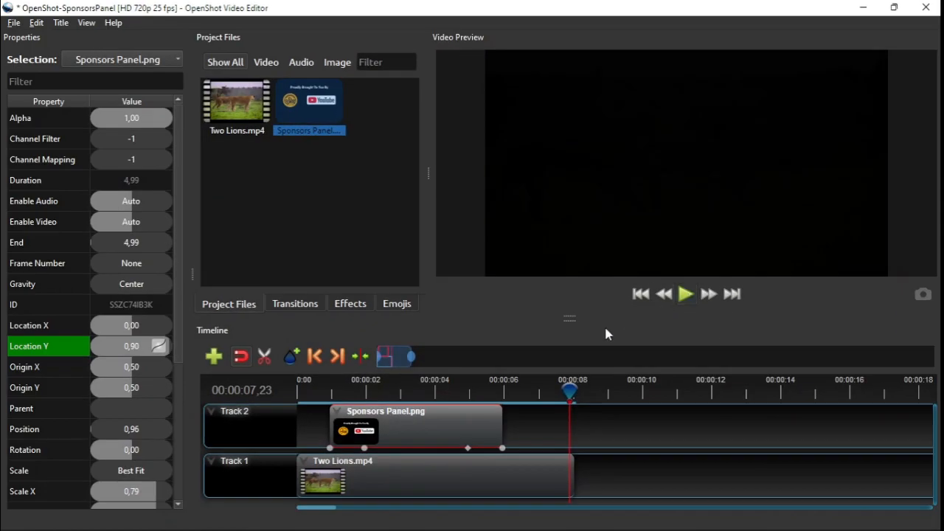
{"action": "left_click", "coordinate": [307, 396]}
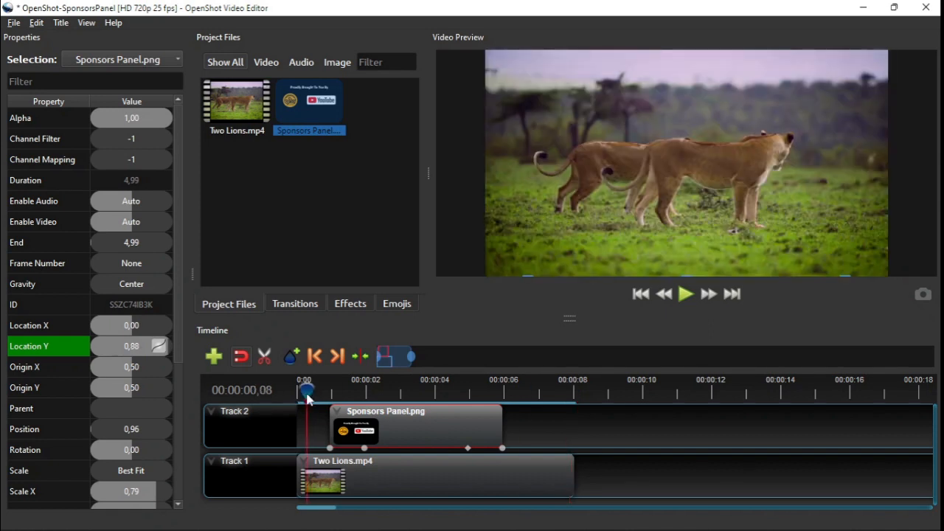